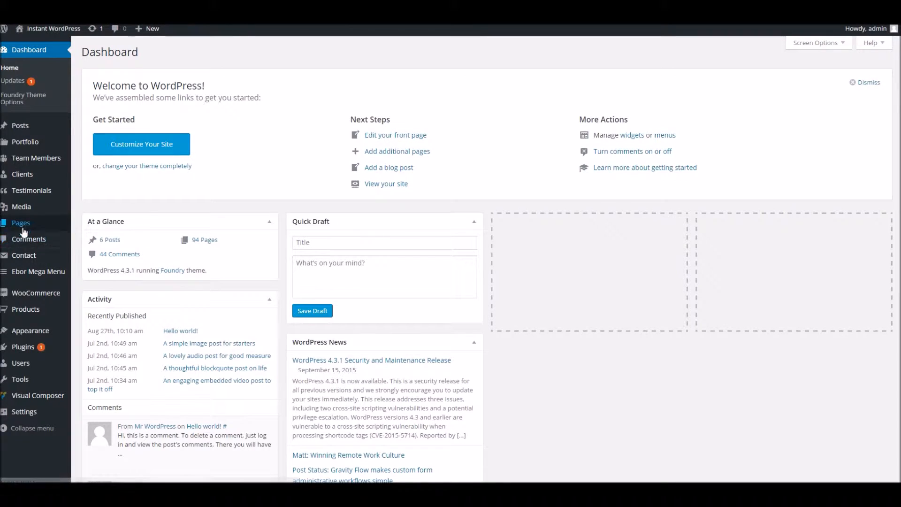
Step: Create a new page titled "Social Feeds"
mouse_move(57, 223)
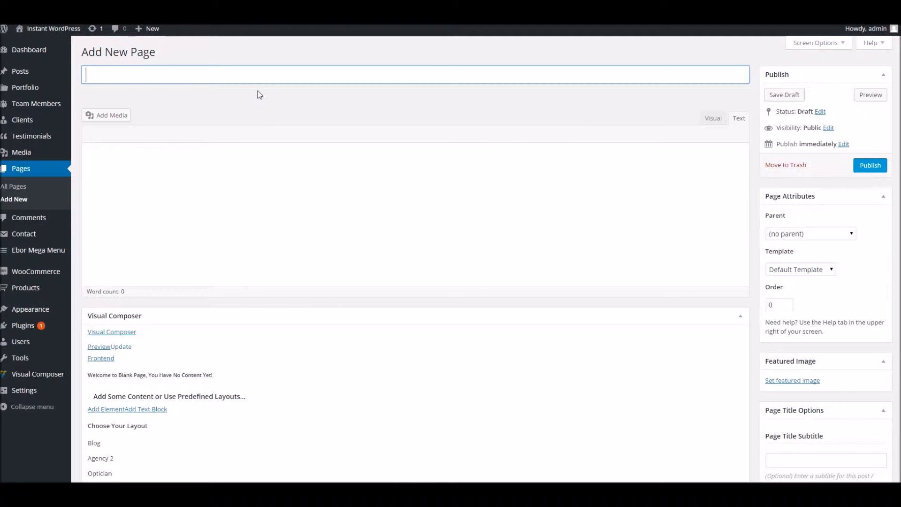
type("S")
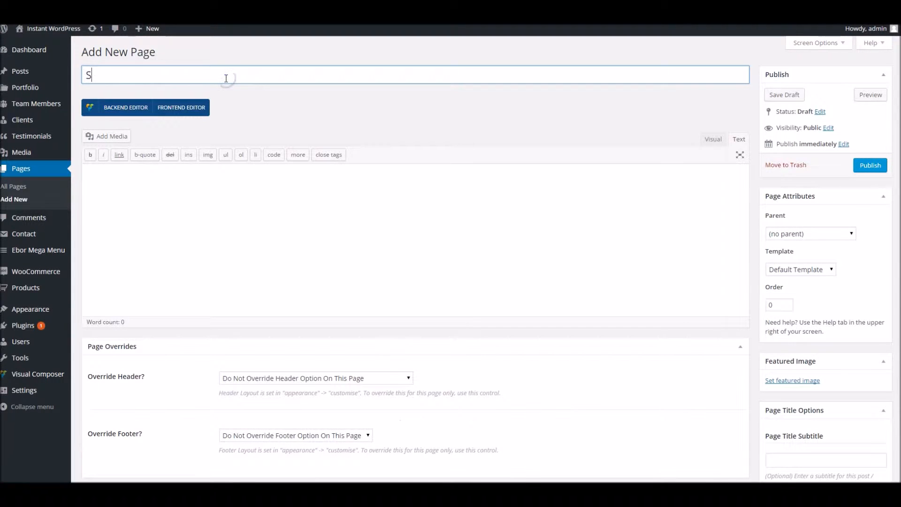
type("ocial Feeds")
Step: Switch the page to the Visual Composer backend editor and add a Twitter Feed element
left_click(125, 107)
left_click(127, 160)
scroll(302, 278, "down", 5)
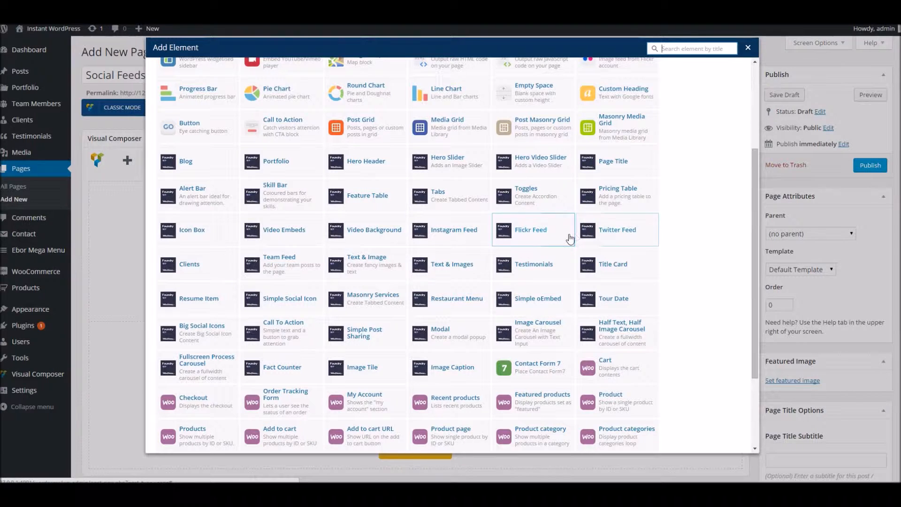
left_click(615, 229)
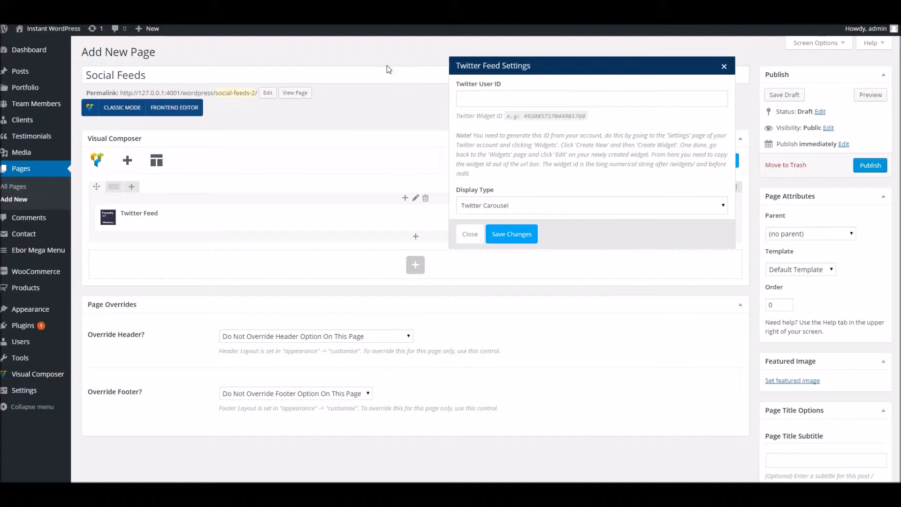
Step: Open Twitter in a new browser tab and go to the Widgets page of the account settings
key("ctrl+t")
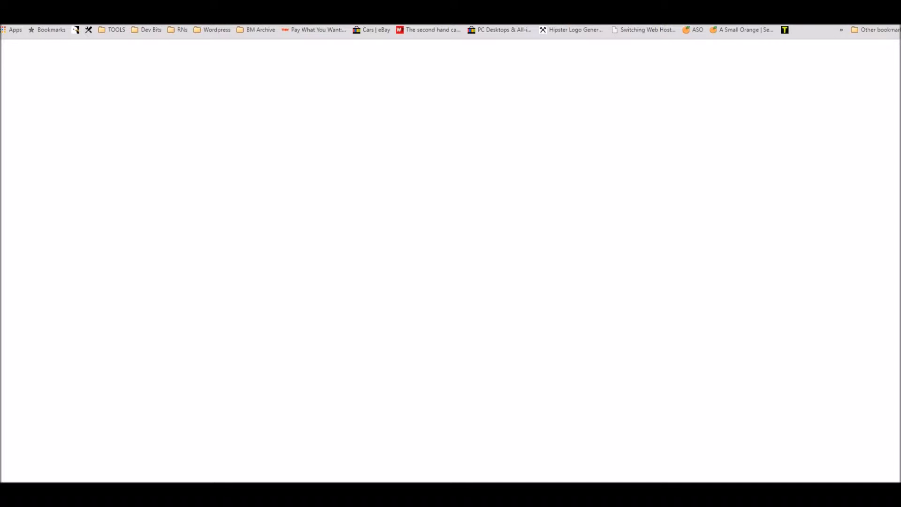
type("twi")
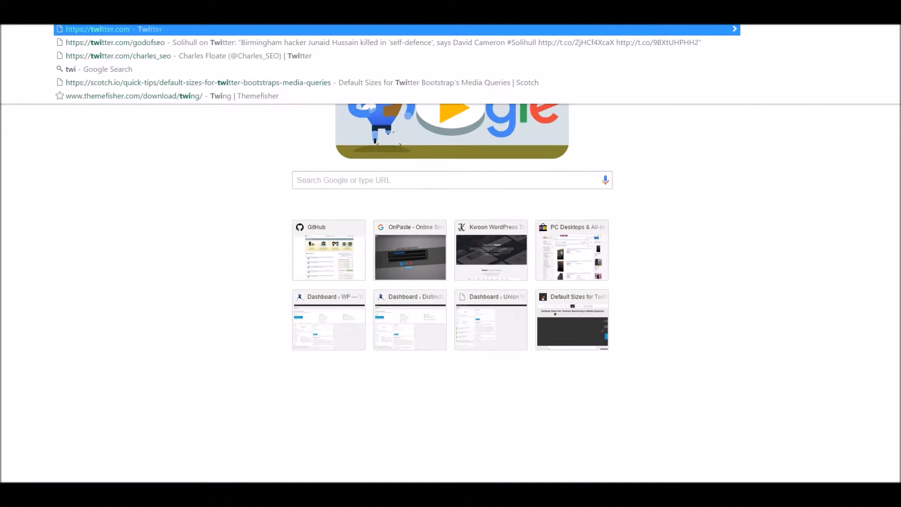
key("Return")
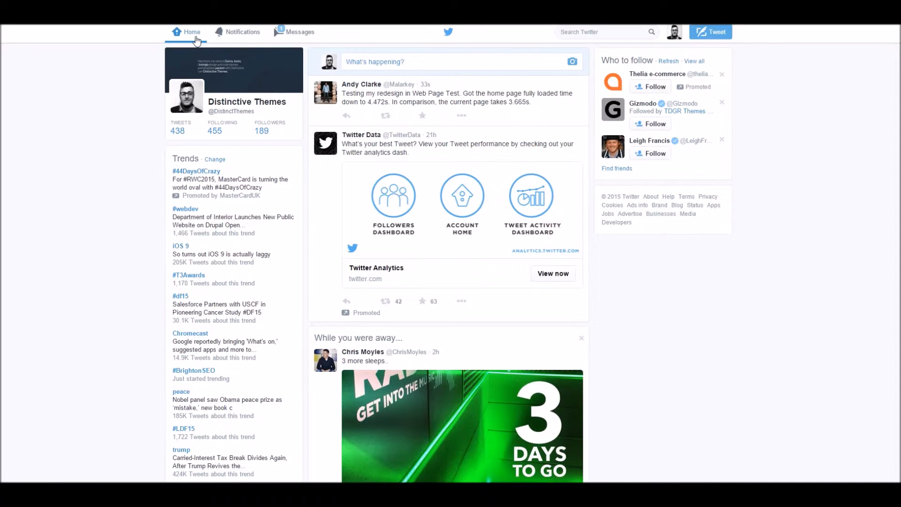
left_click(677, 34)
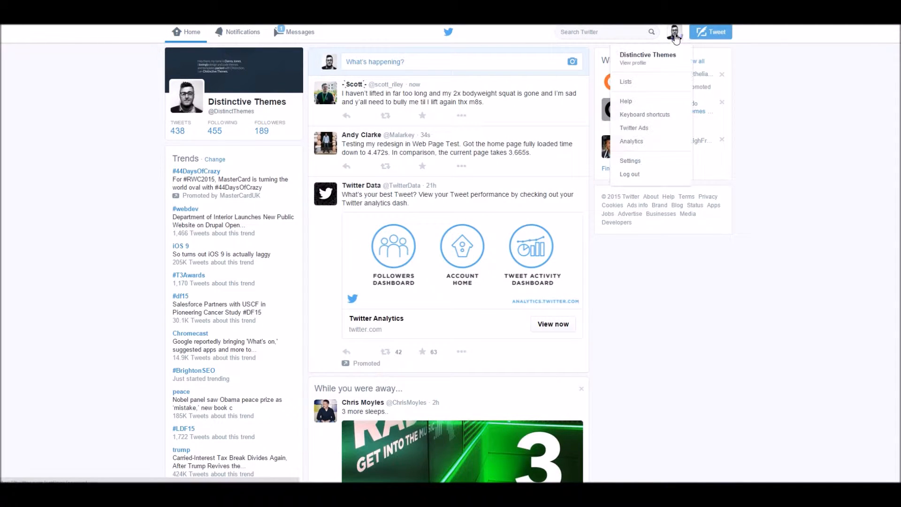
left_click(643, 156)
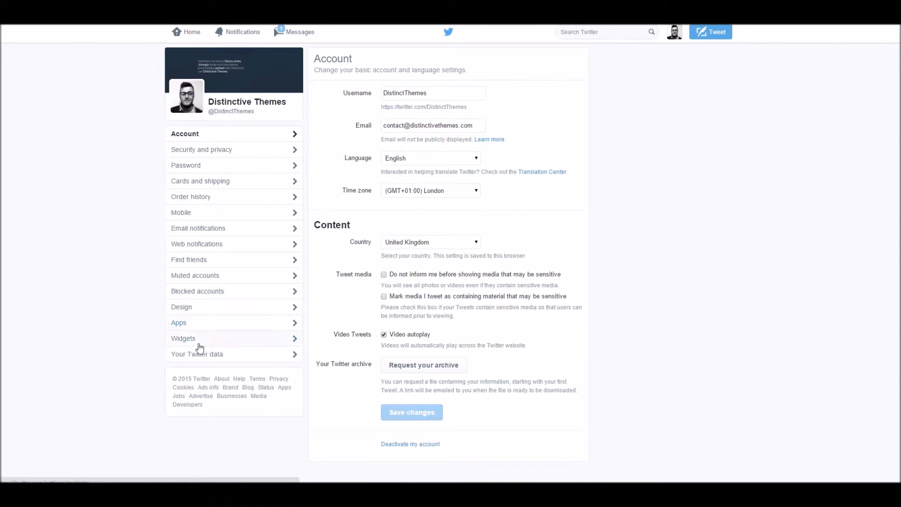
left_click(254, 342)
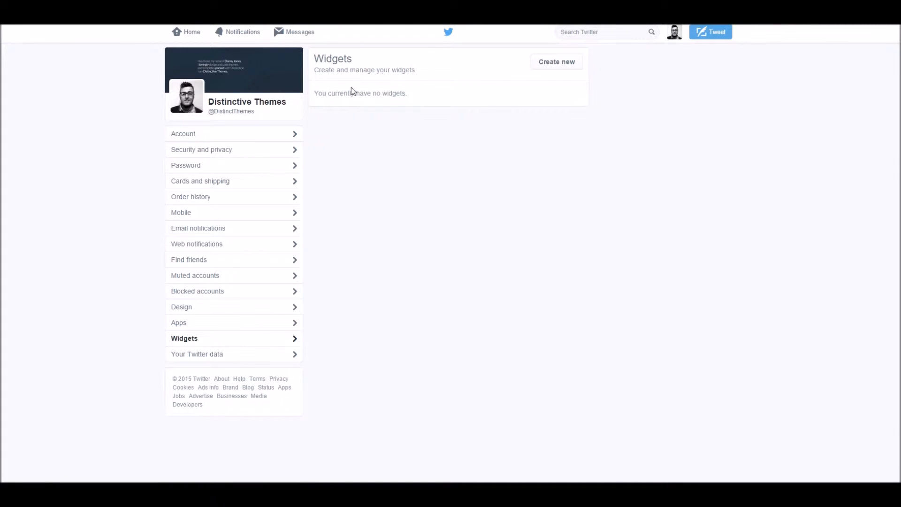
Step: Create a user timeline widget for DistinctThemes with the default options and copy its widget ID from the page address
left_click(543, 63)
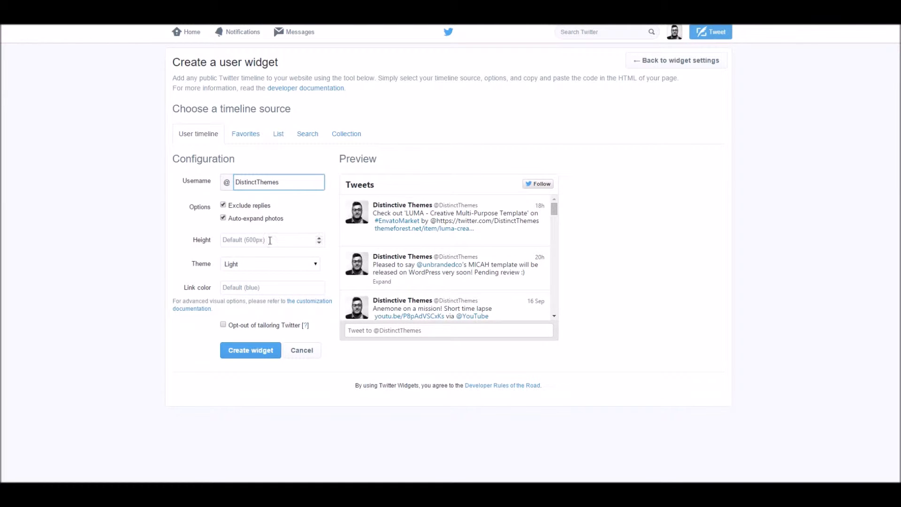
left_click(251, 355)
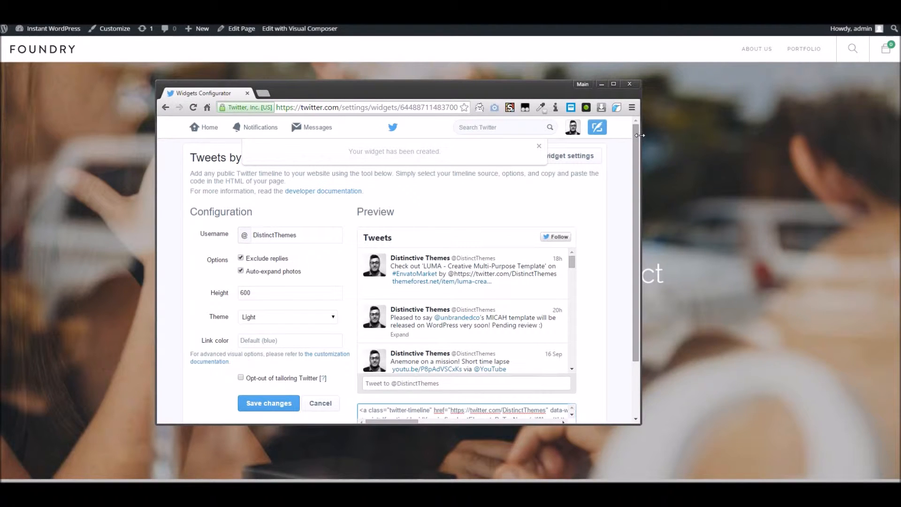
left_click_drag(773, 132, 849, 126)
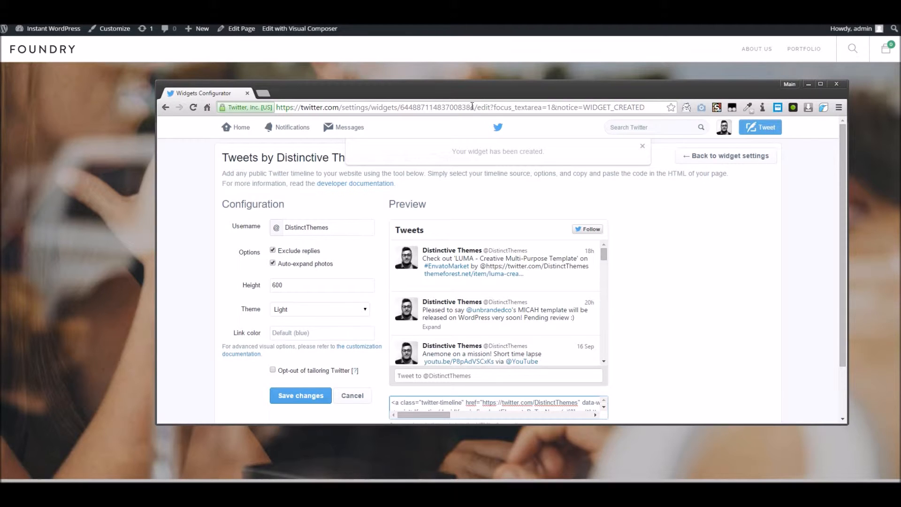
left_click_drag(474, 107, 401, 108)
key("ctrl+c")
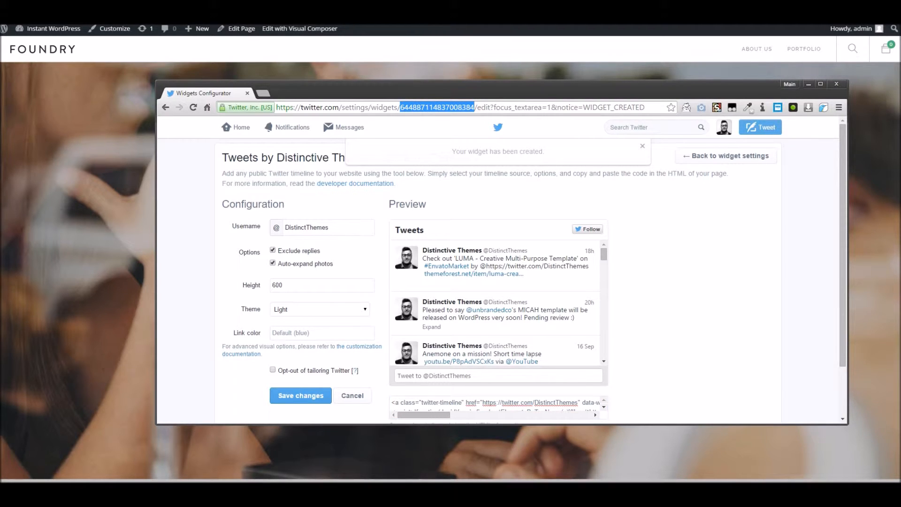
left_click(837, 83)
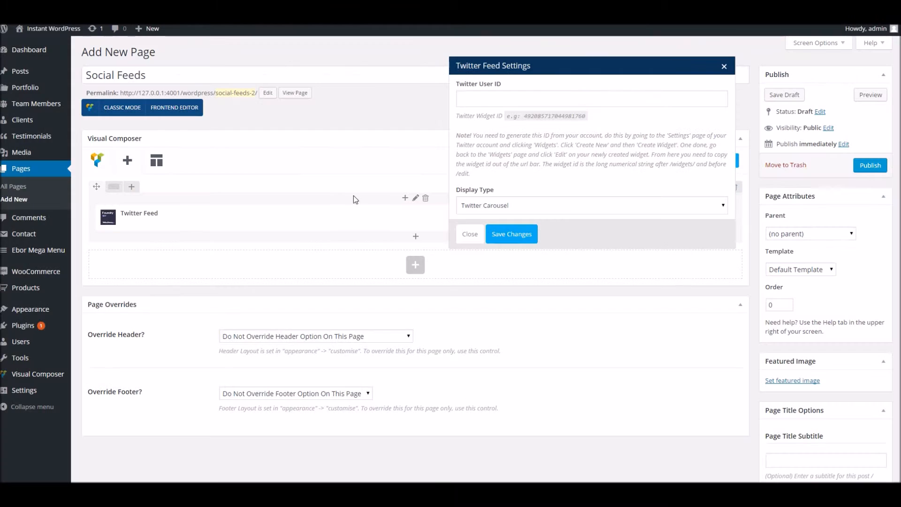
Step: Paste the widget ID into the Twitter Feed's user ID, choose the Twitter Carousel display type and save the settings
left_click(478, 99)
key("ctrl+v")
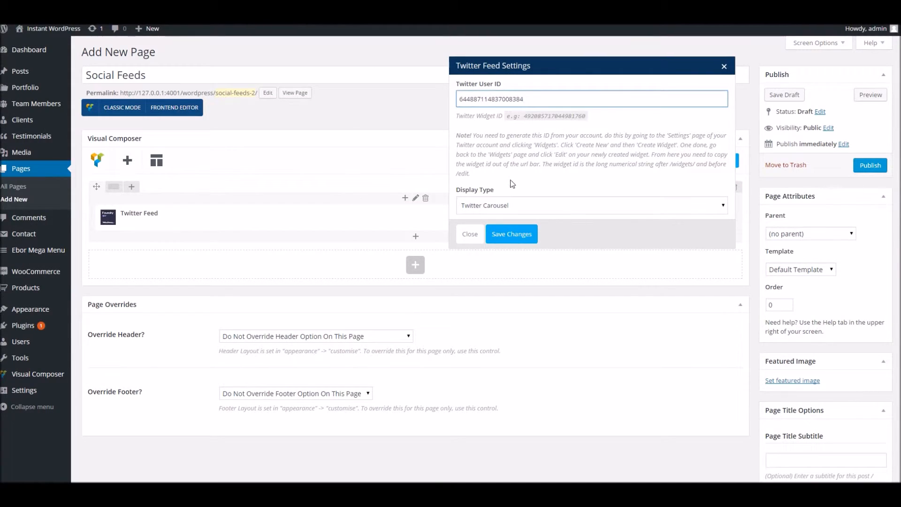
left_click(507, 205)
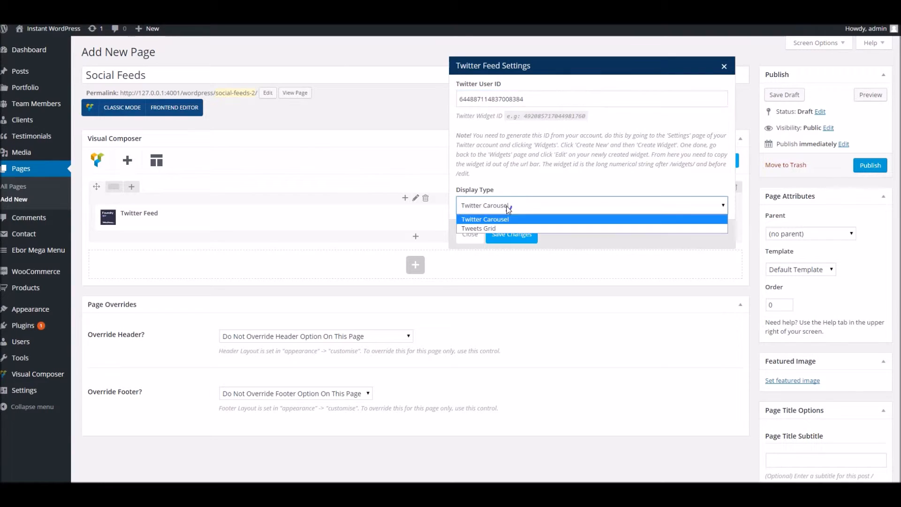
left_click(485, 219)
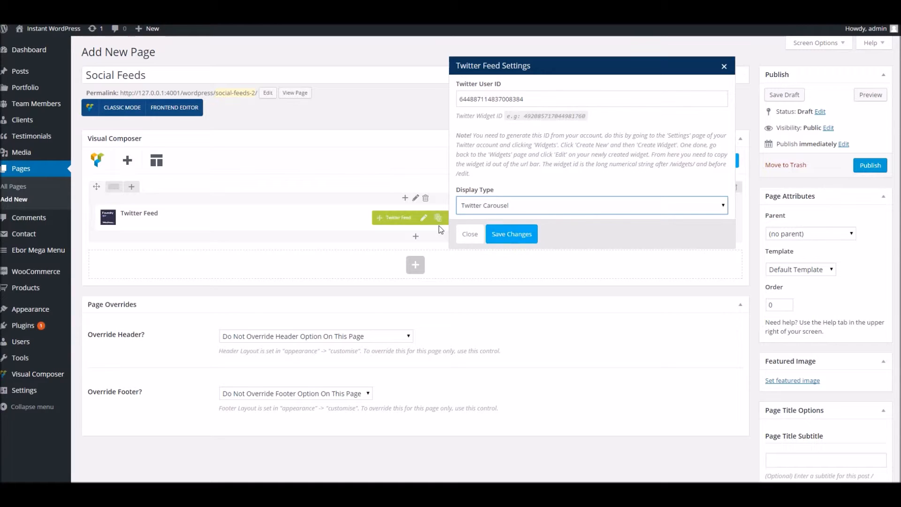
left_click(503, 233)
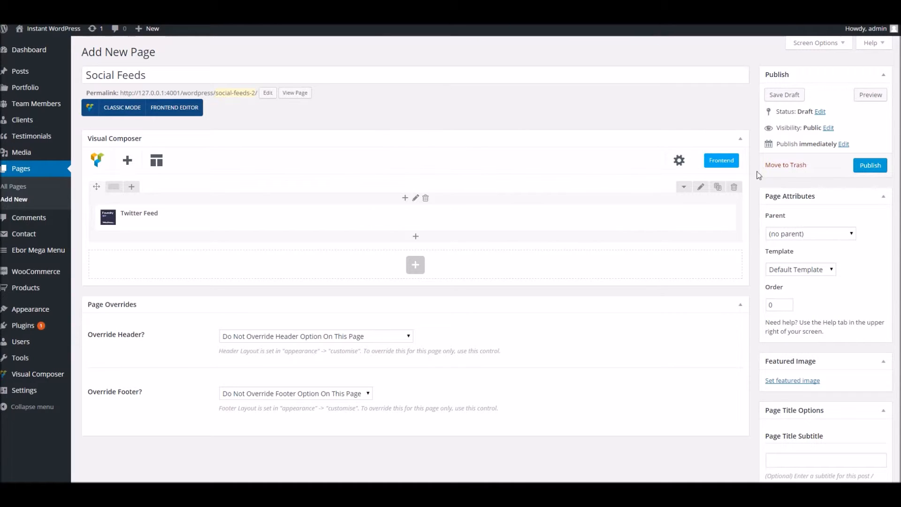
Step: Publish the Social Feeds page and view the live page in a separate tab
left_click(871, 172)
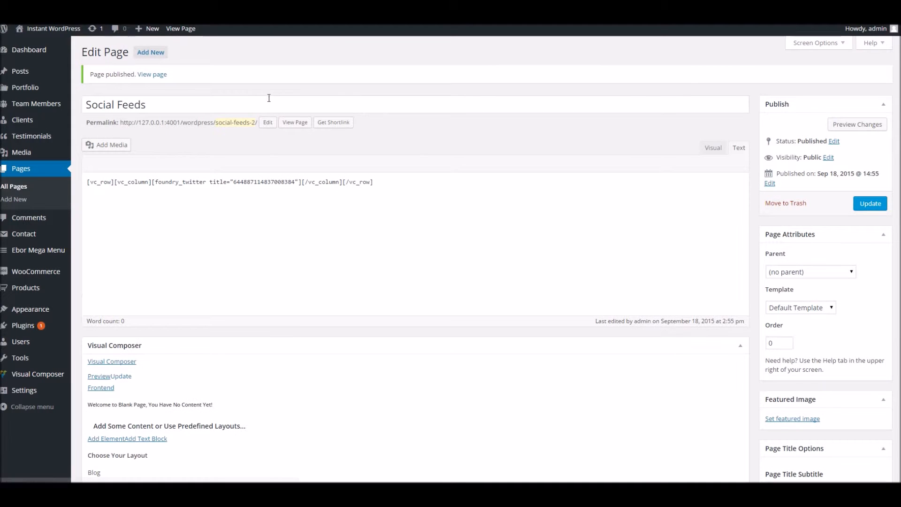
right_click(296, 124)
left_click(300, 135)
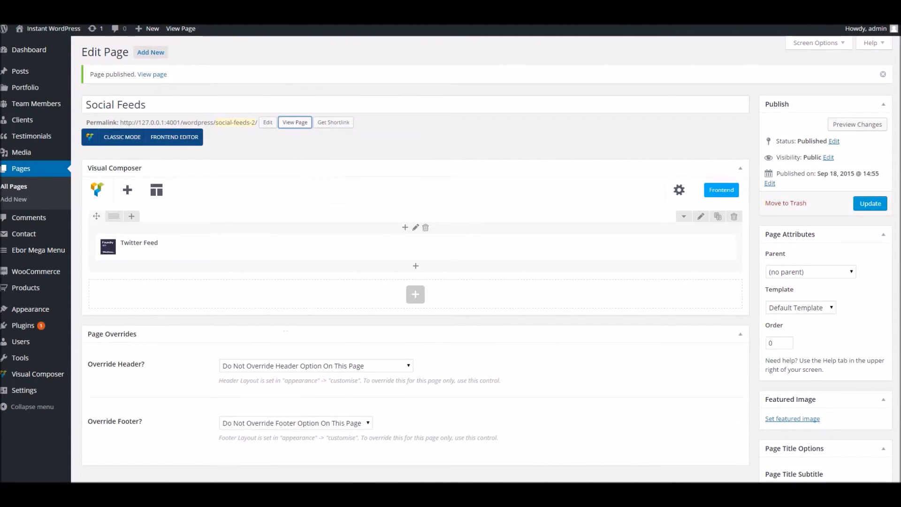
key("ctrl+Tab")
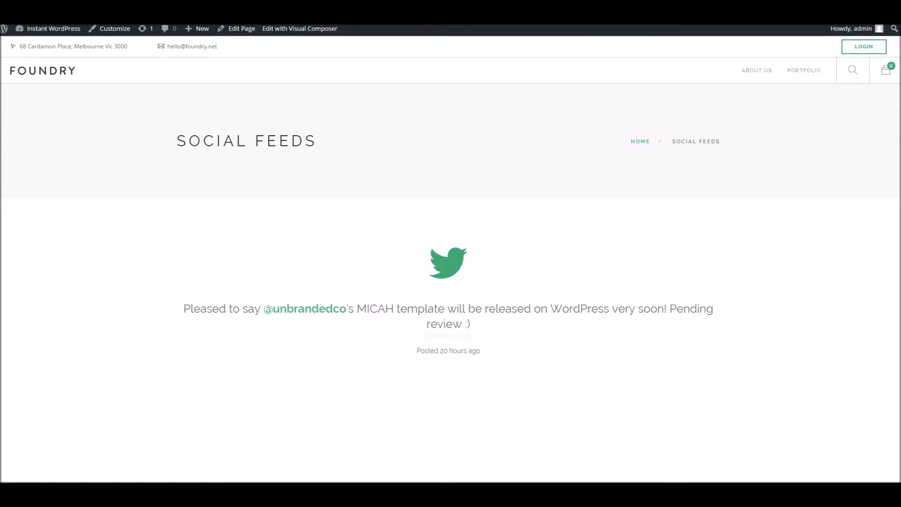
Step: Return to the page editor and add a Flickr Feed element in a new row below the Twitter Feed
key("ctrl+shift+Tab")
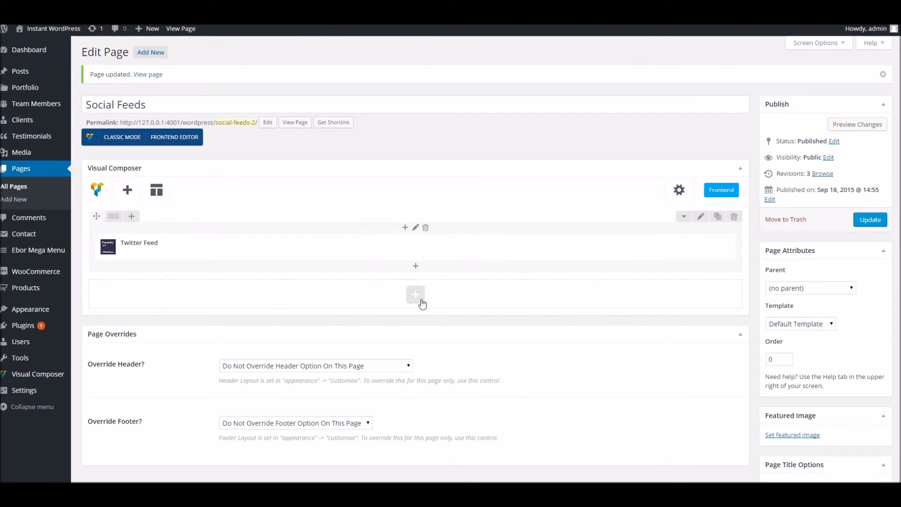
left_click(416, 296)
left_click(540, 374)
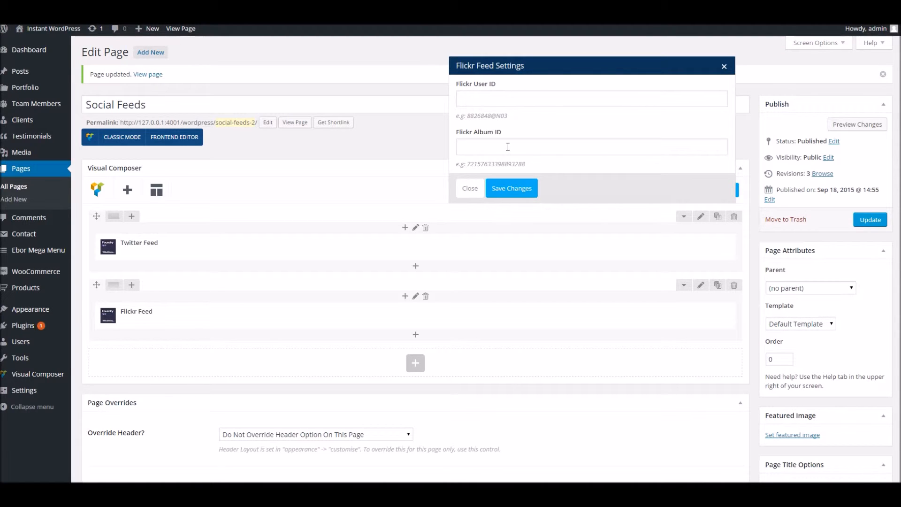
Step: Copy the account's user ID from its Flickr Photostream address and paste it as the Flickr Feed's user ID
left_click(474, 99)
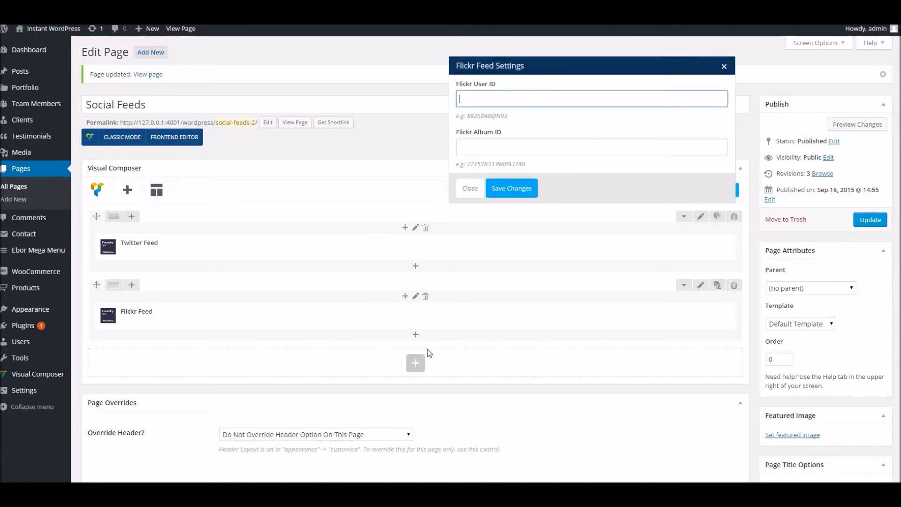
left_click(288, 493)
left_click(328, 464)
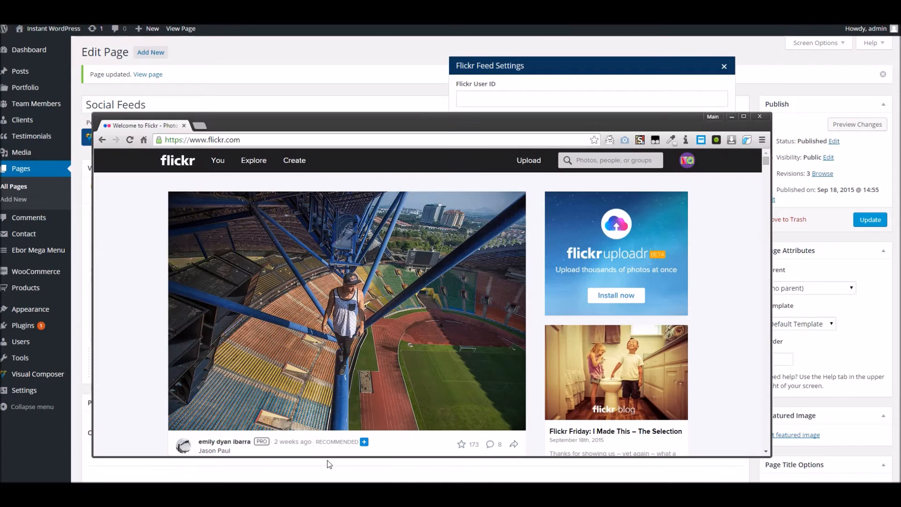
left_click(217, 165)
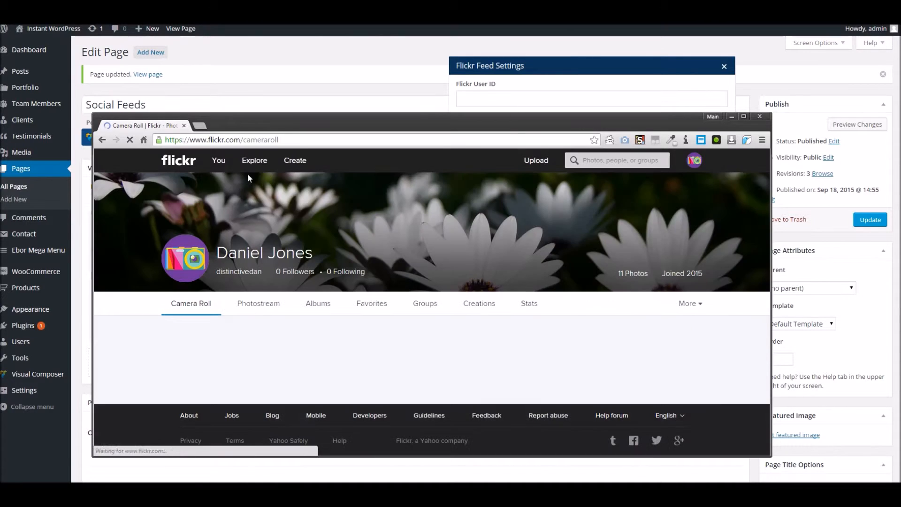
left_click(258, 313)
left_click_drag(332, 139, 270, 139)
key("ctrl+c")
left_click(335, 141)
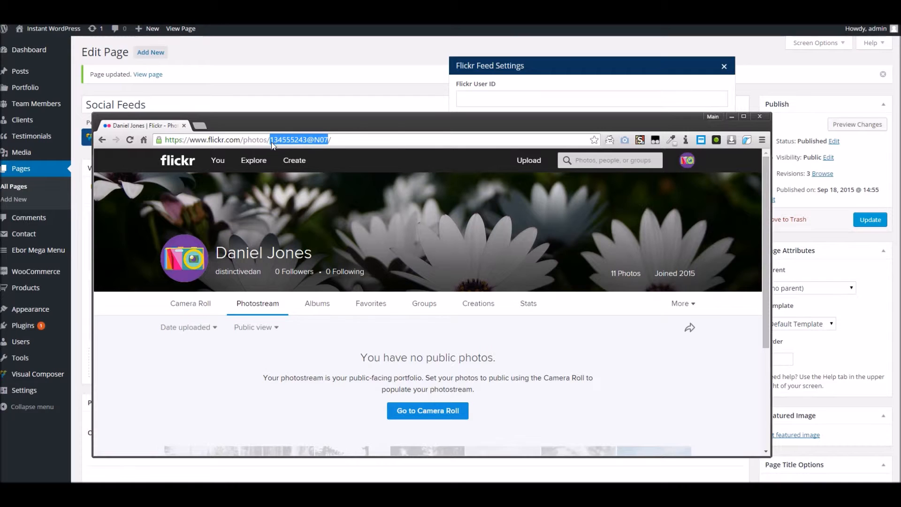
left_click(517, 99)
key("ctrl+v")
Step: Switch to Flickr, open the album named "Album" and copy the album ID from its address
left_click(507, 146)
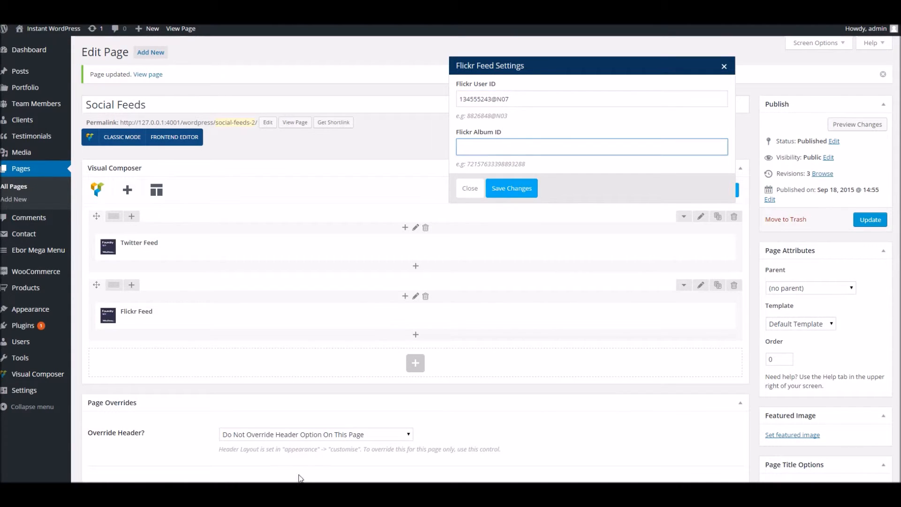
left_click(314, 467)
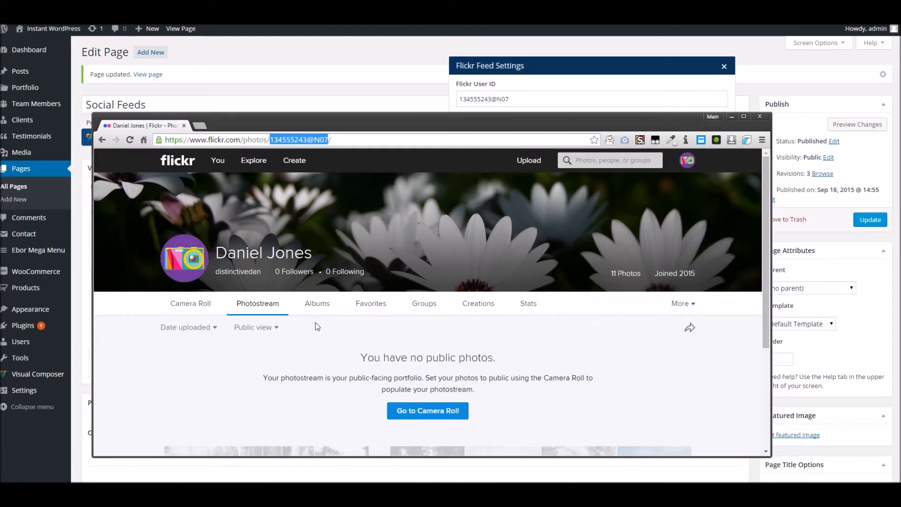
left_click(323, 308)
scroll(302, 318, "down", 2)
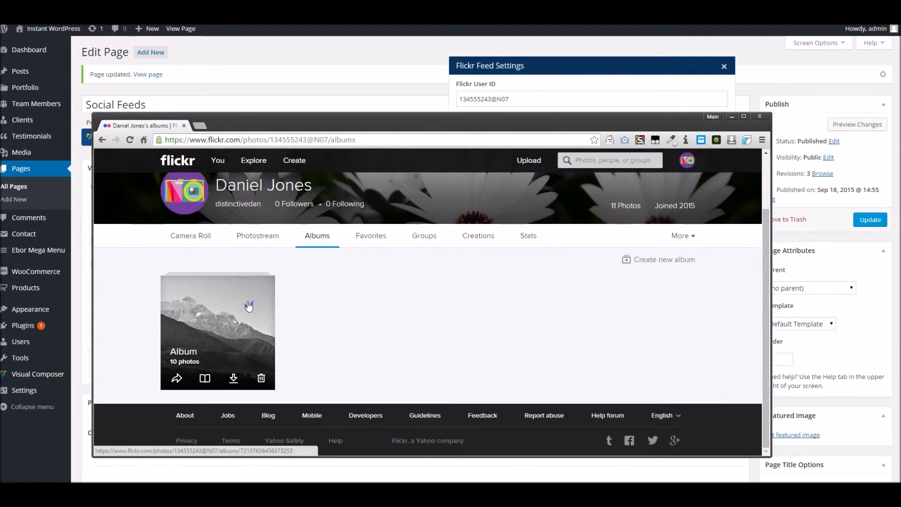
left_click(265, 302)
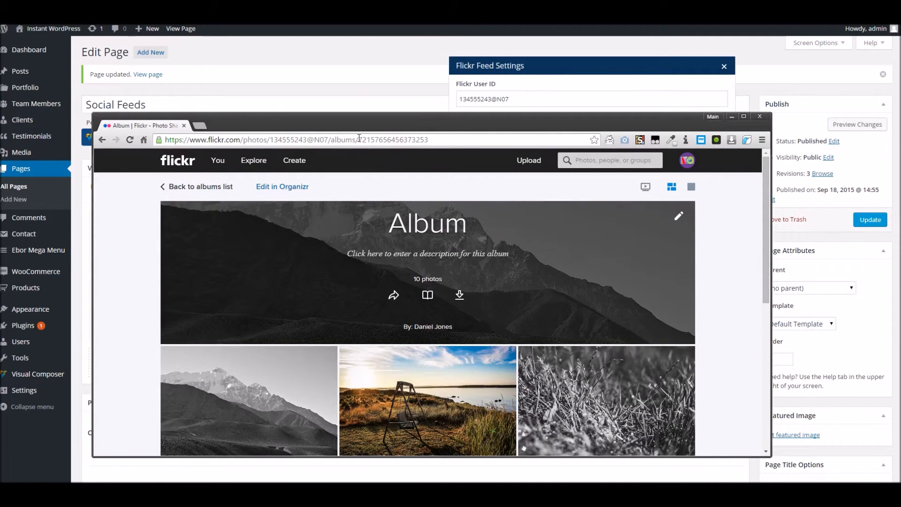
left_click_drag(359, 140, 429, 139)
key("ctrl+c")
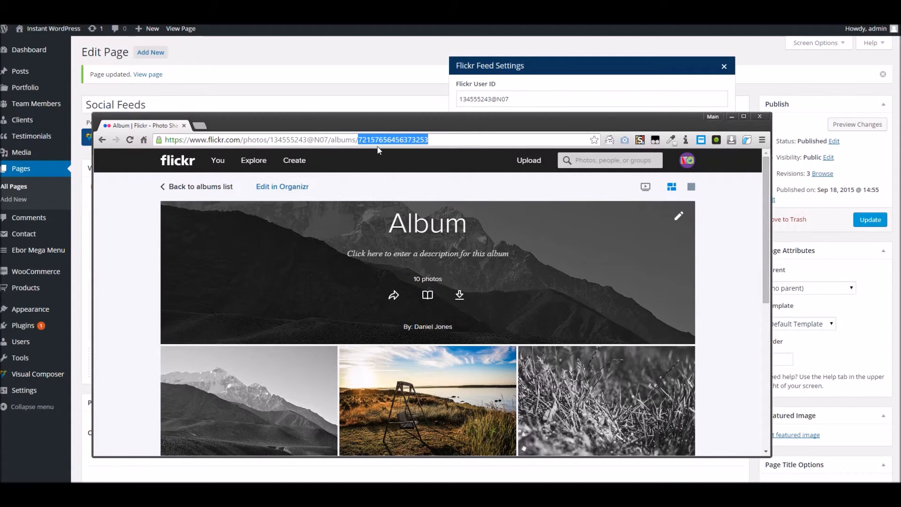
Step: Paste the copied album ID as the Flickr Feed's album ID and save the element's settings
left_click(499, 71)
left_click(508, 148)
key("ctrl+v")
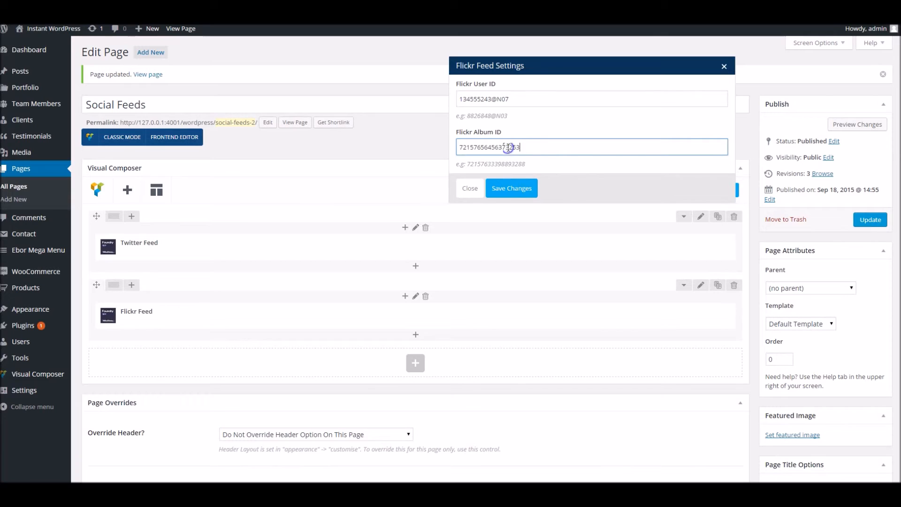
left_click(506, 190)
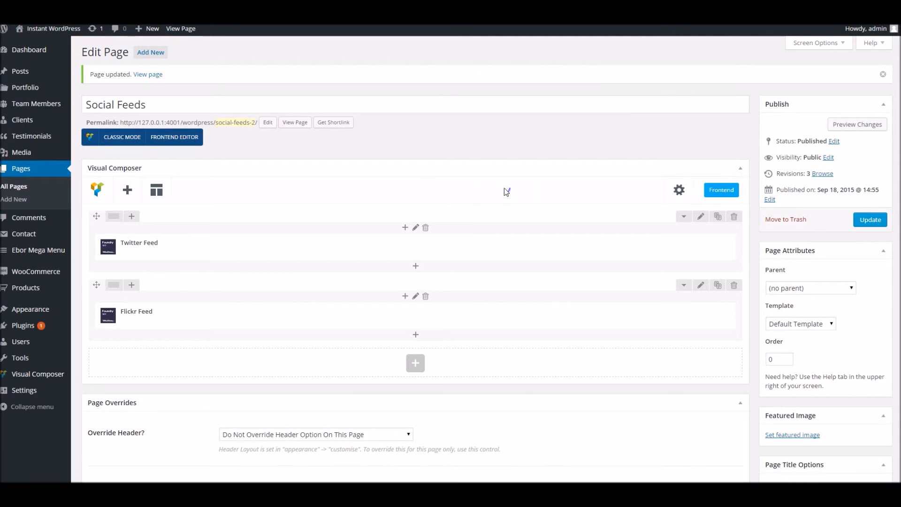
Step: Update the Social Feeds page with the configured Flickr Feed and open the published page
left_click(870, 220)
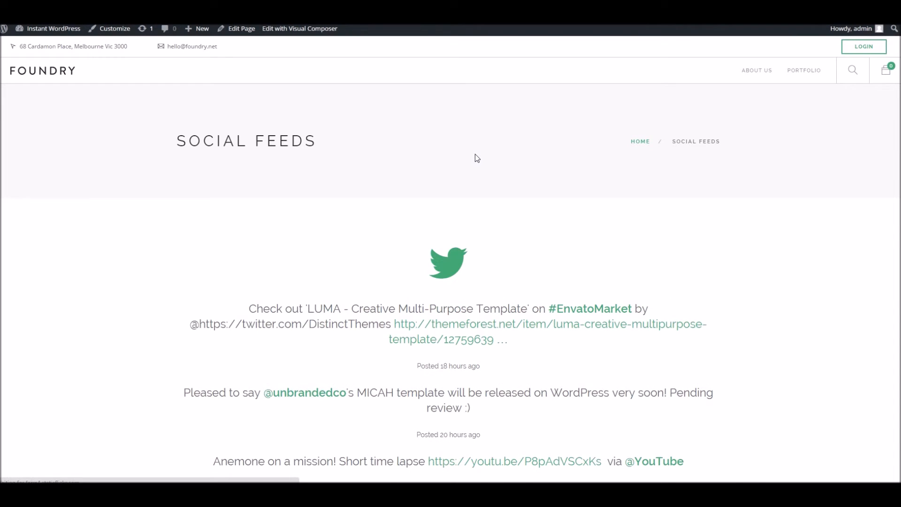
Step: Examine the published Social Feeds page, checking the Twitter feed and the full Flickr photo grid below it
scroll(476, 159, "down", 8)
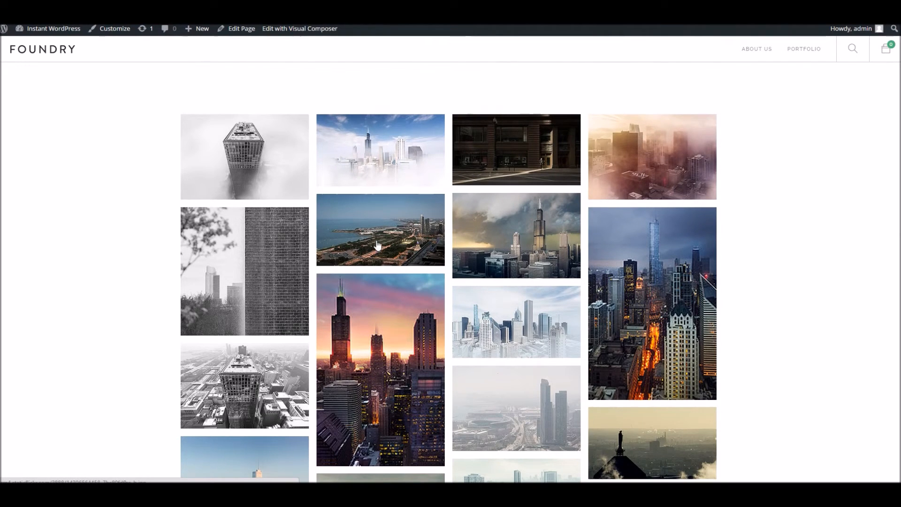
scroll(327, 180, "down", 7)
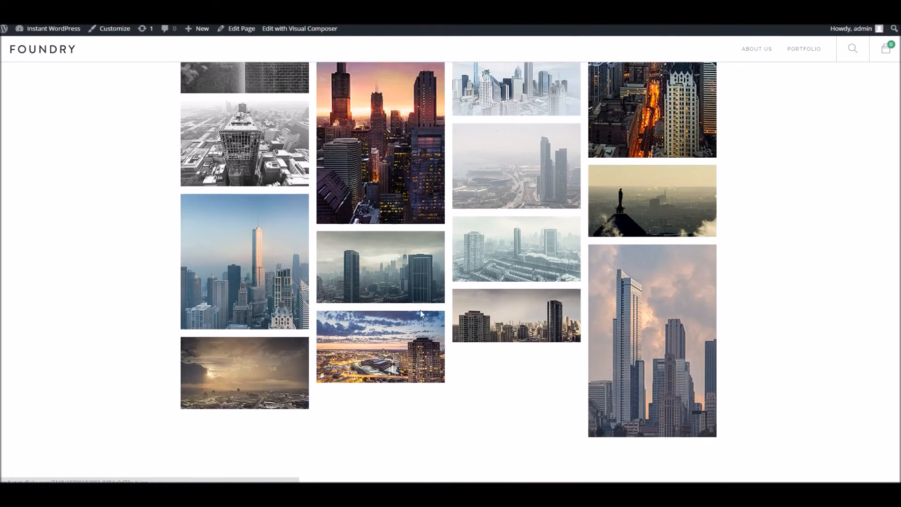
scroll(327, 180, "up", 14)
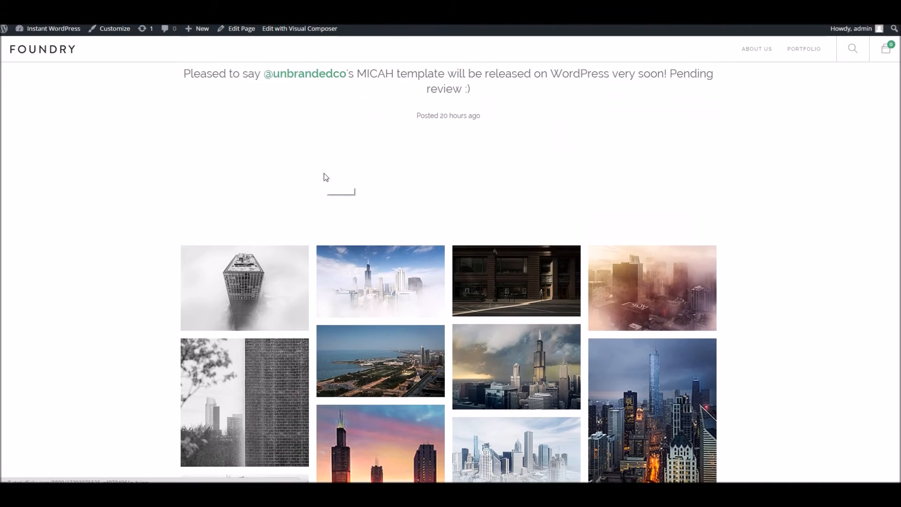
scroll(324, 173, "up", 2)
scroll(373, 371, "down", 3)
scroll(373, 370, "down", 4)
scroll(354, 338, "up", 6)
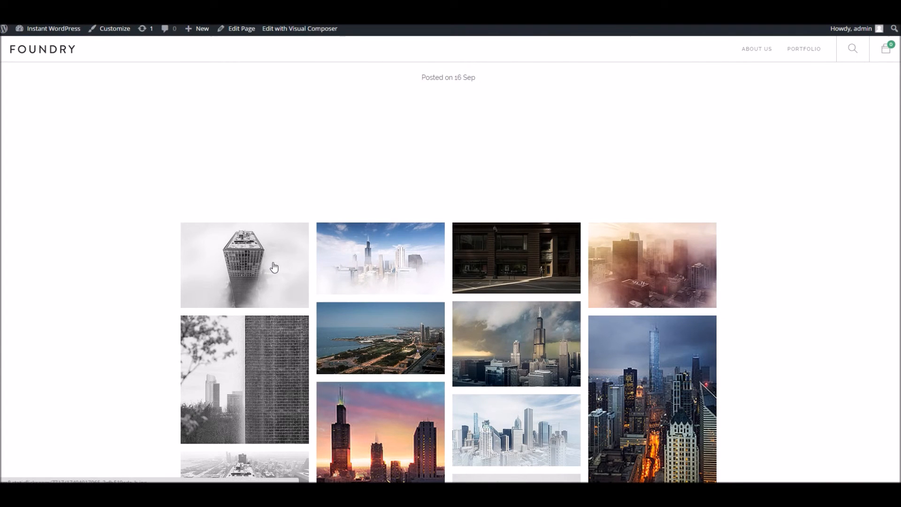
scroll(275, 265, "down", 5)
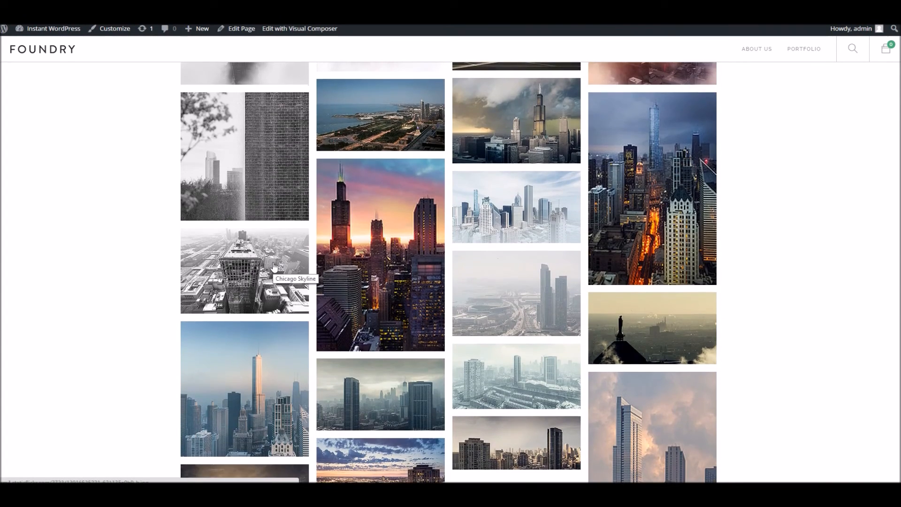
scroll(274, 265, "down", 5)
scroll(274, 265, "up", 6)
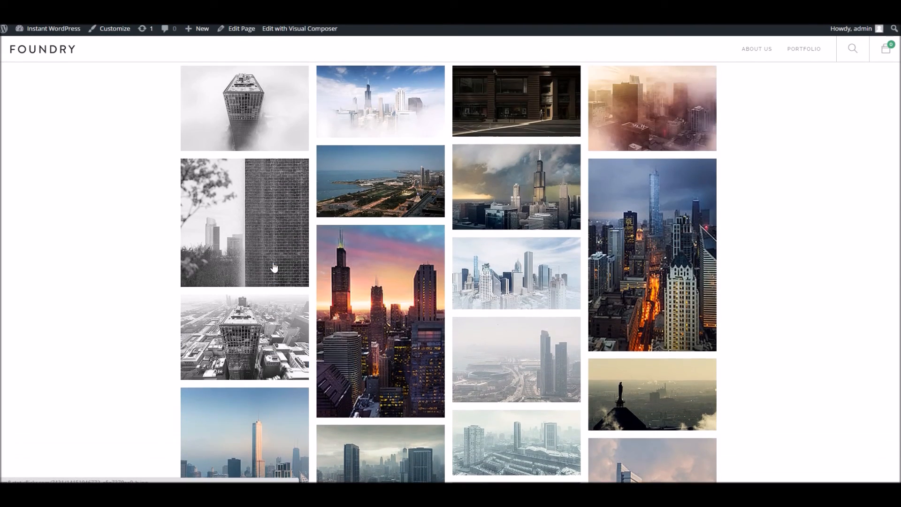
scroll(275, 267, "up", 3)
scroll(274, 266, "down", 3)
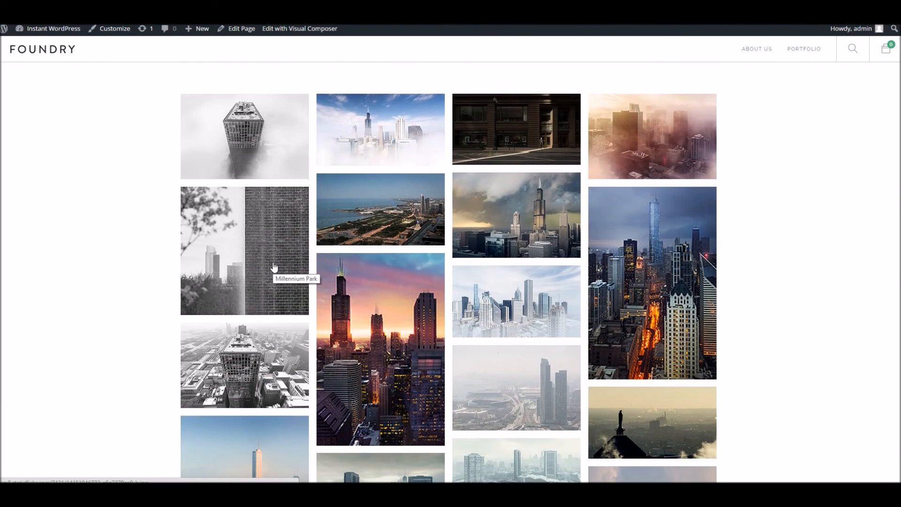